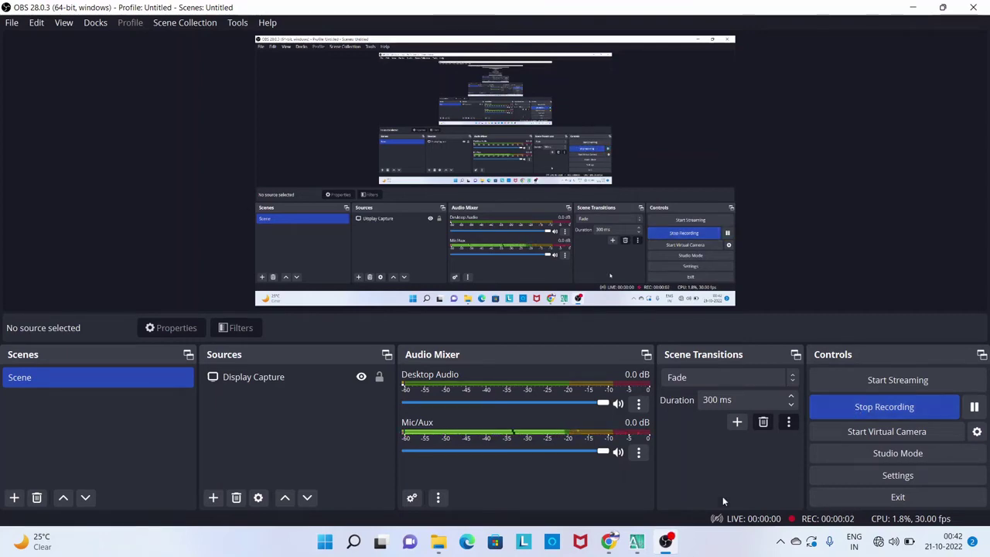
Minimize the recording OBS Studio window so the Windows desktop shows
left_click(665, 542)
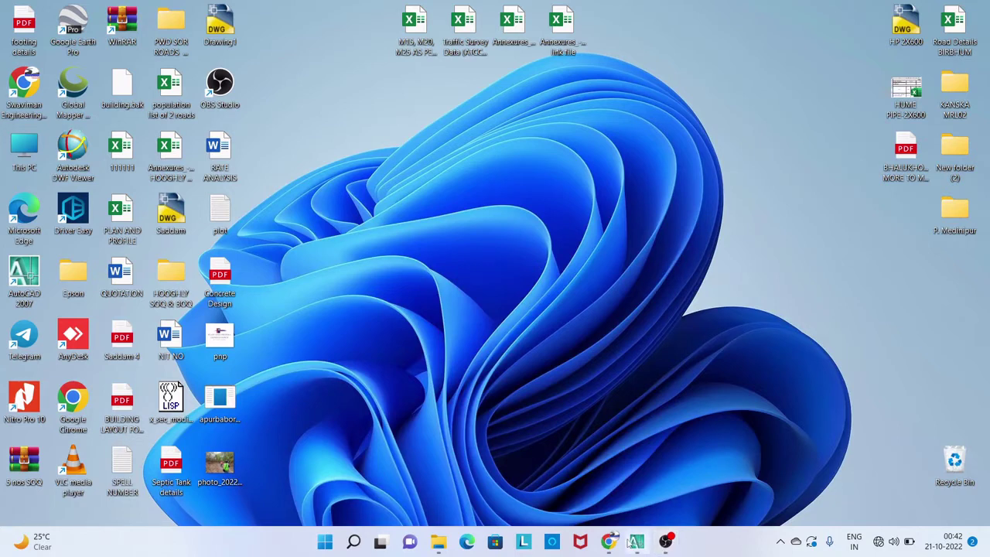
Restore the AutoCAD 2007 window showing the Saddam.dwg house plan
left_click(636, 542)
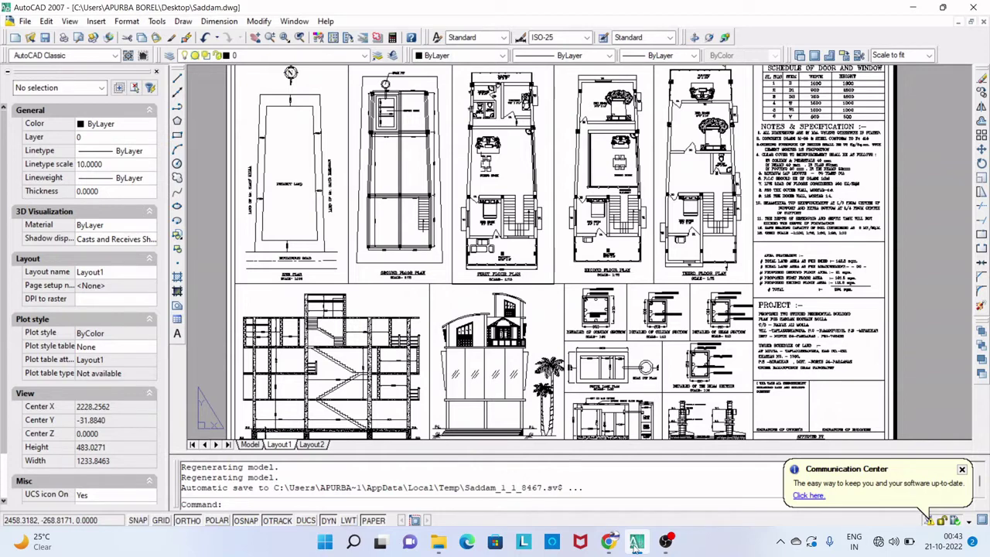
Hide the Saddam house-plan drawing window from the taskbar
left_click(636, 542)
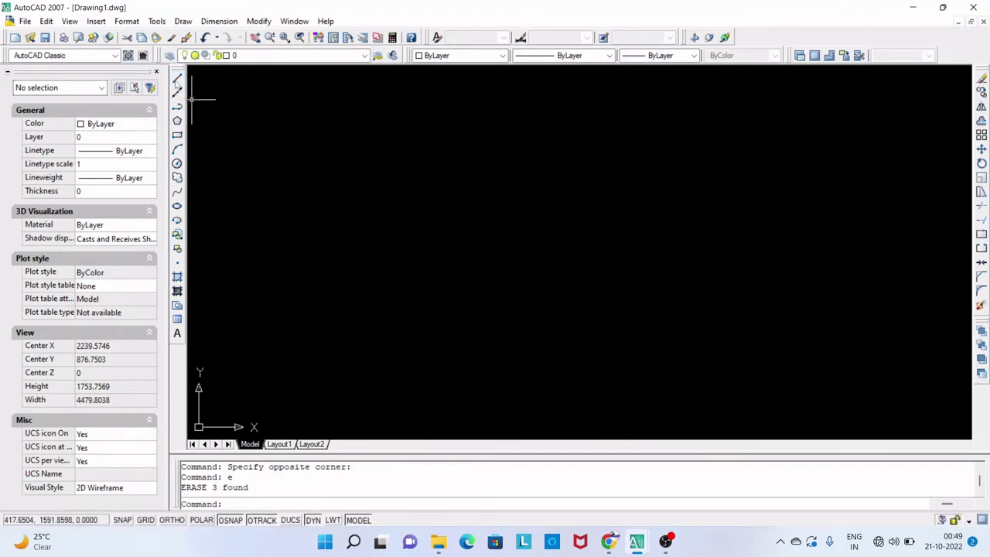
Draw a four-segment zigzag line through five points across the upper canvas
left_click(177, 78)
left_click(303, 164)
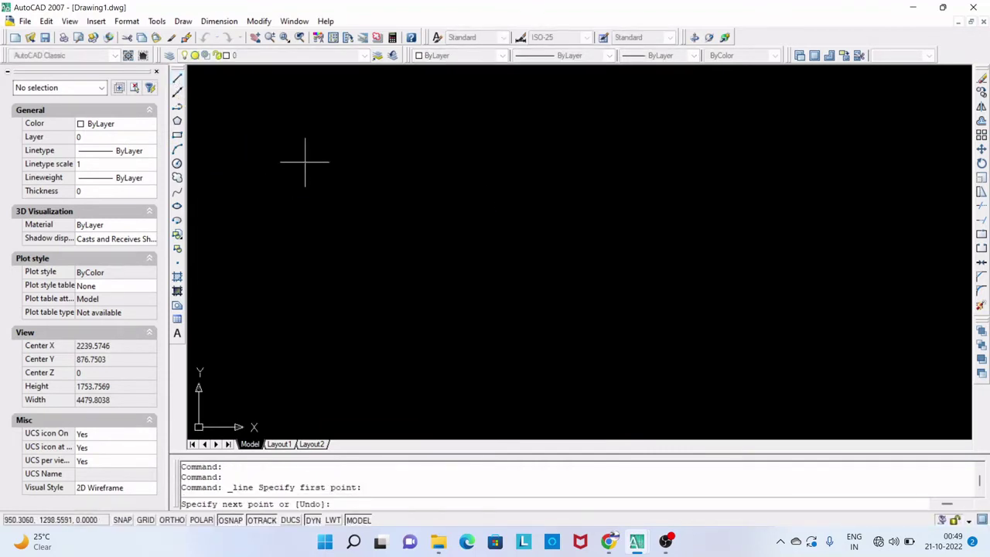
left_click(371, 178)
left_click(484, 152)
left_click(569, 190)
left_click(639, 163)
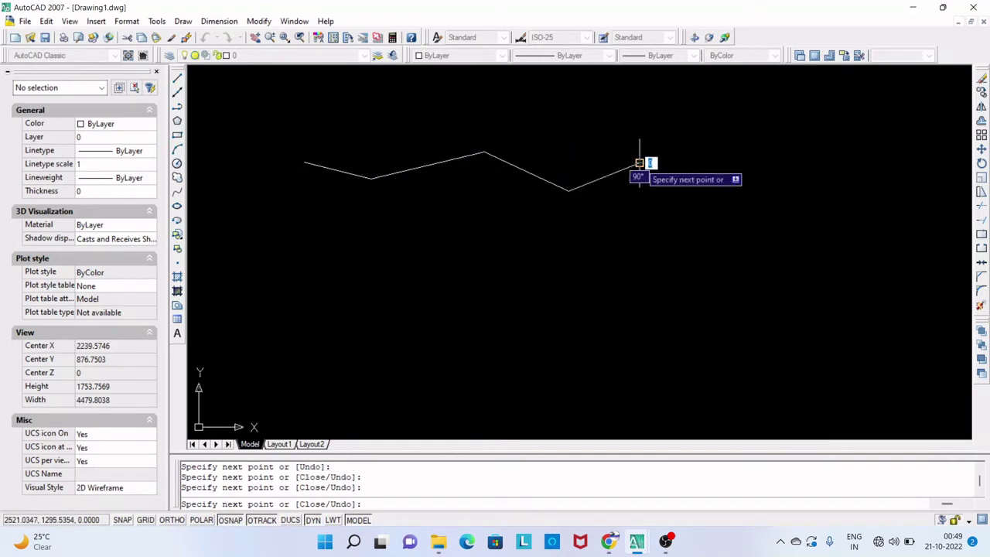
key("Escape")
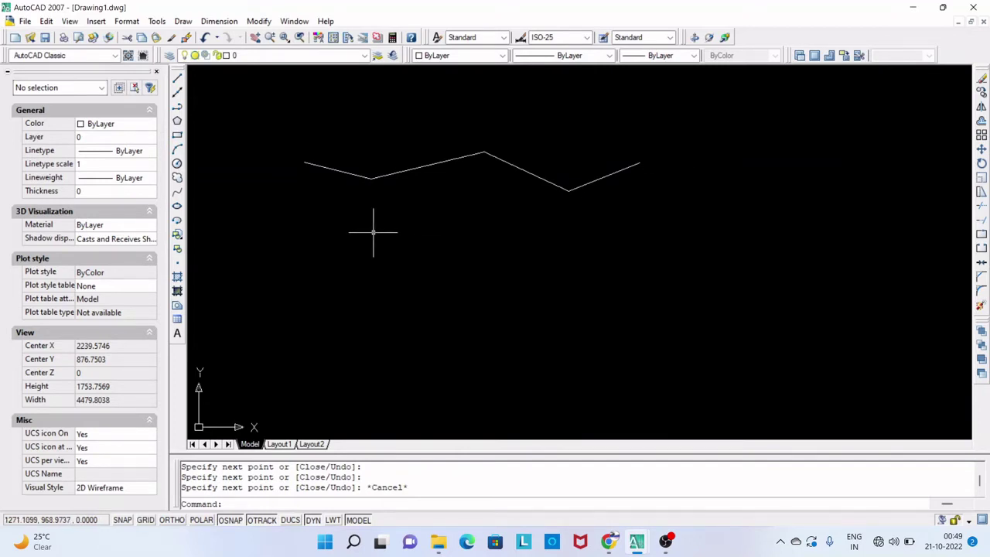
Draw a 20000-long line straight down from the horizontal line's right end
left_click(177, 78)
key("Escape")
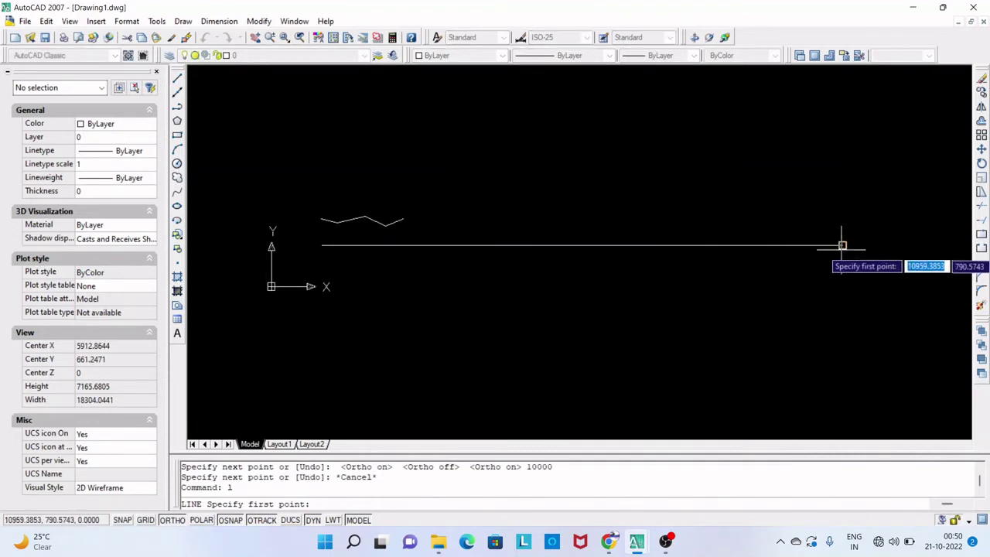
left_click(842, 245)
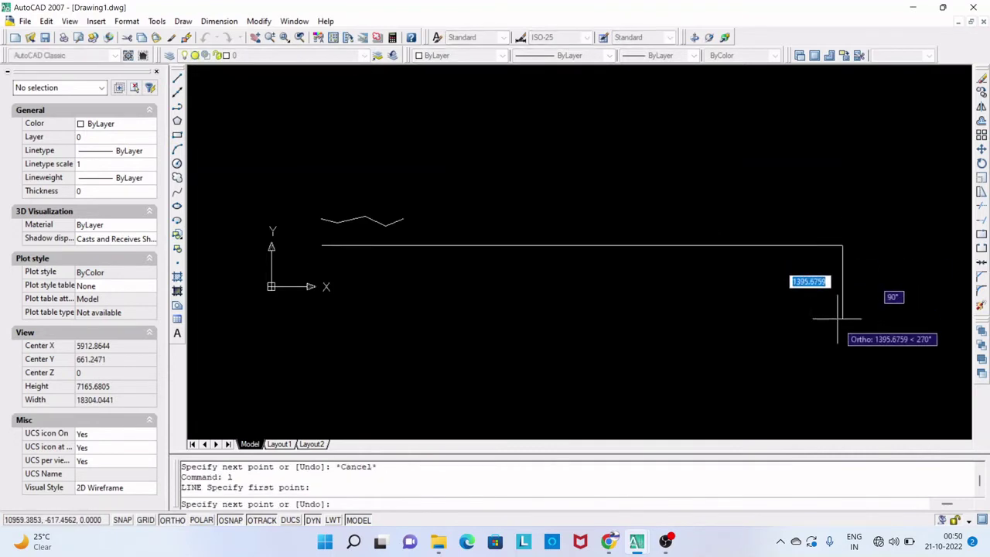
type("20")
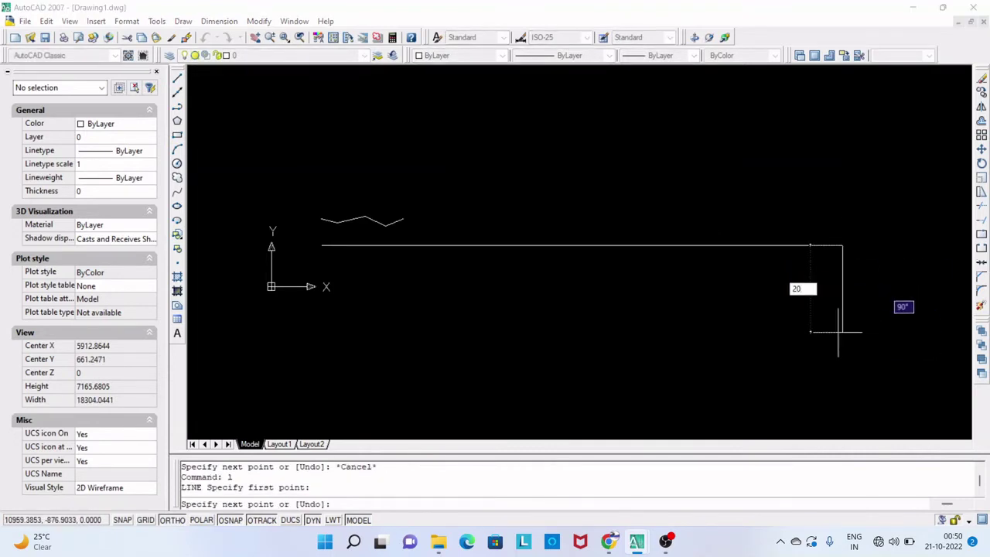
type("000")
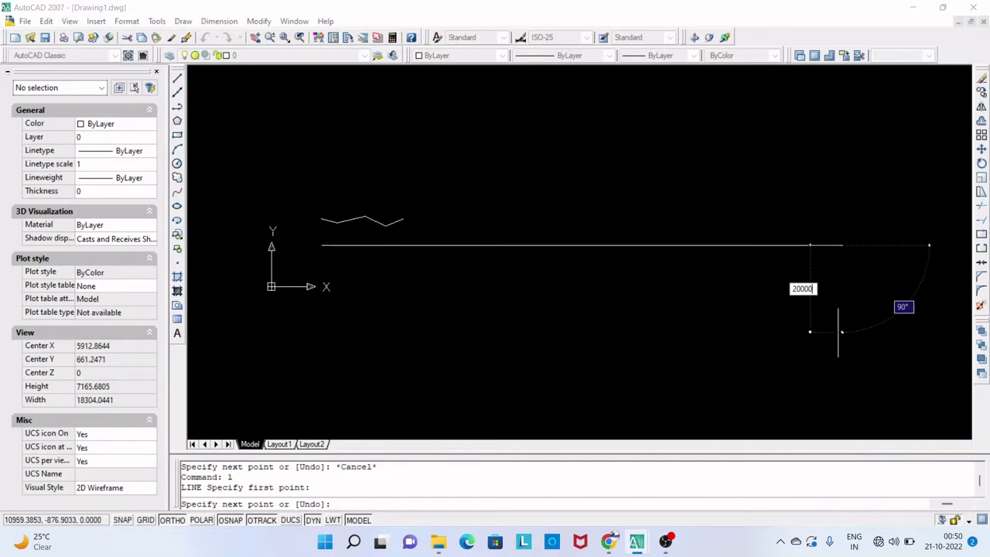
key("Return")
scroll(769, 298, "down", 2)
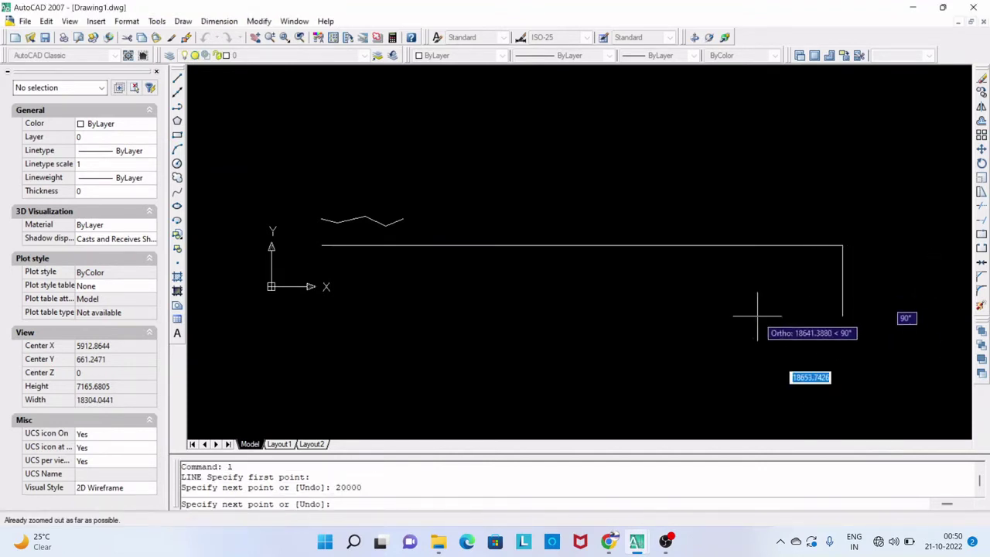
key("Escape")
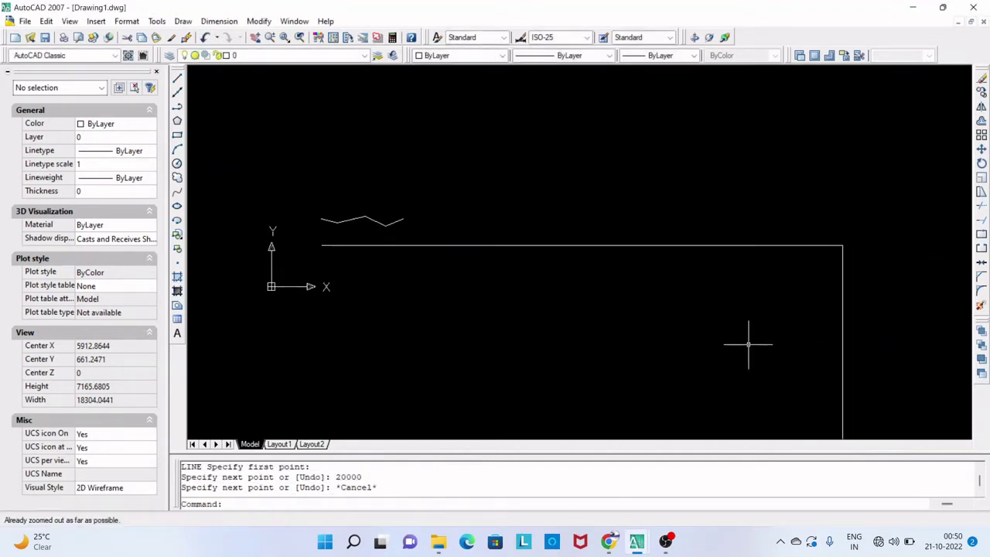
Draw a 10000-long line leftward from the vertical line's bottom end
middle_click_drag(749, 342, 691, 227)
scroll(690, 236, "down", 5)
key("Return")
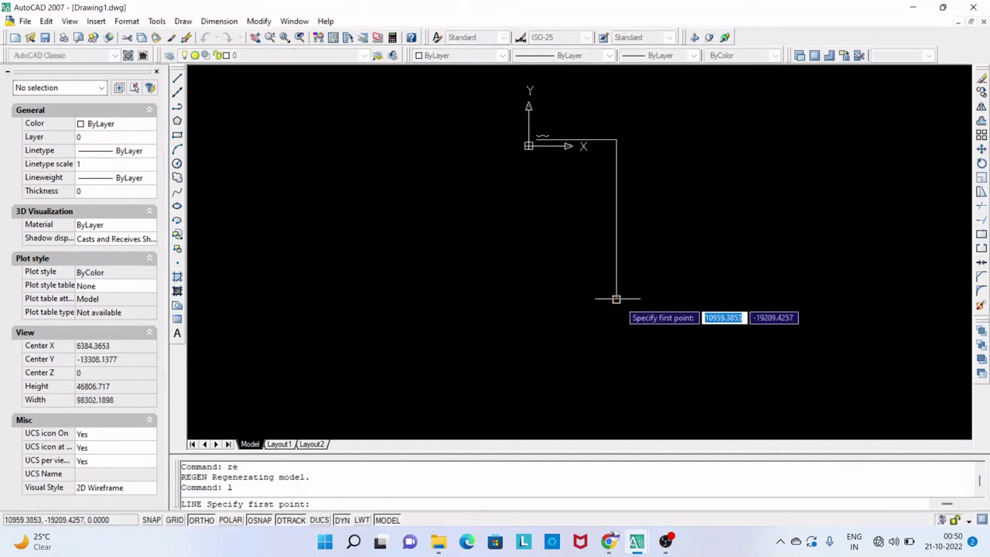
left_click(616, 298)
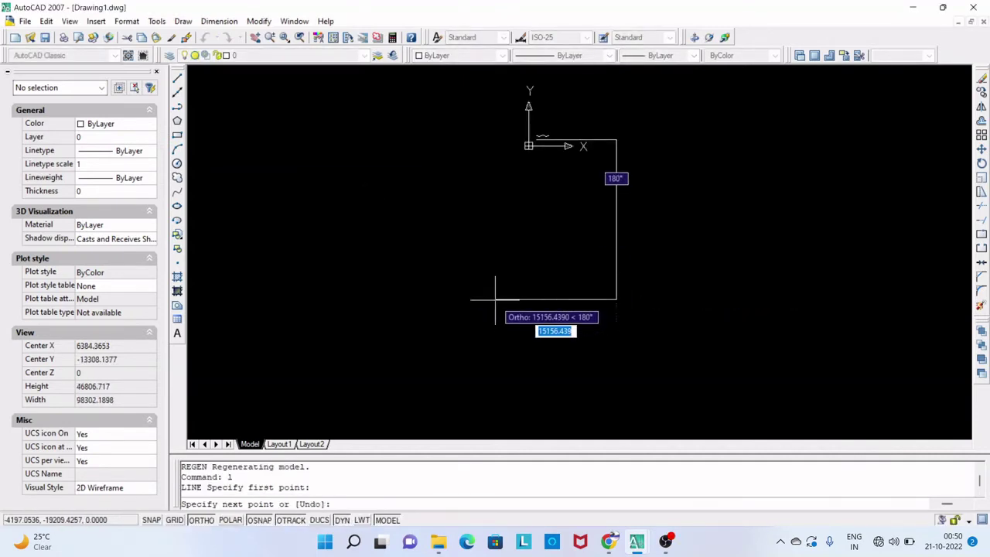
type("10000")
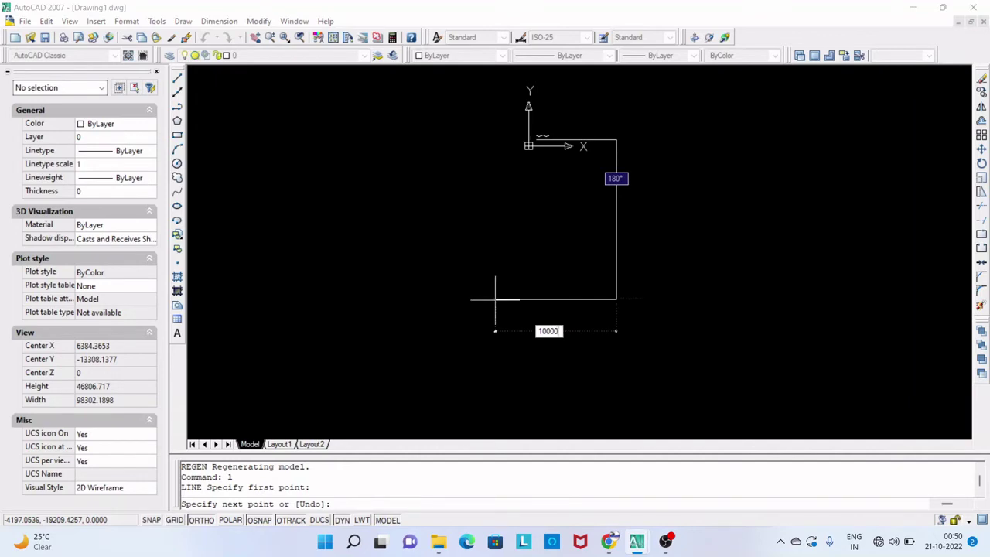
key("Return")
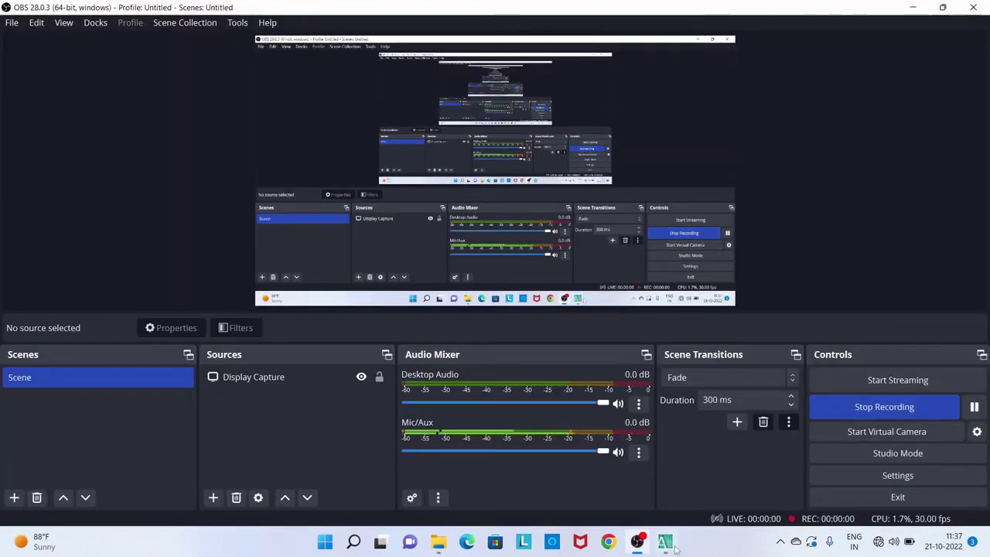
Back in AutoCAD, inspect the left edge and window-select the four-line rectangle
left_click(665, 541)
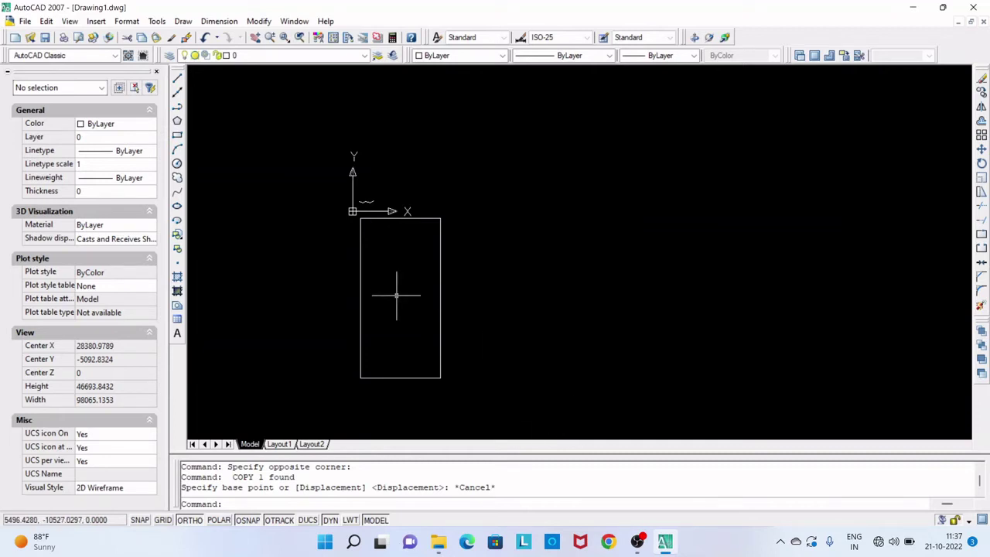
left_click(359, 250)
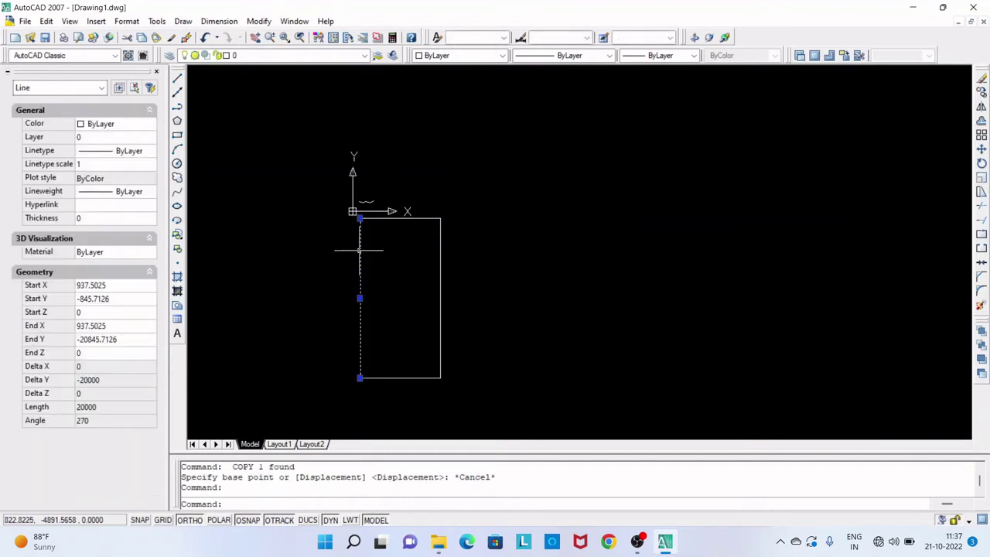
key("Escape")
left_click(317, 215)
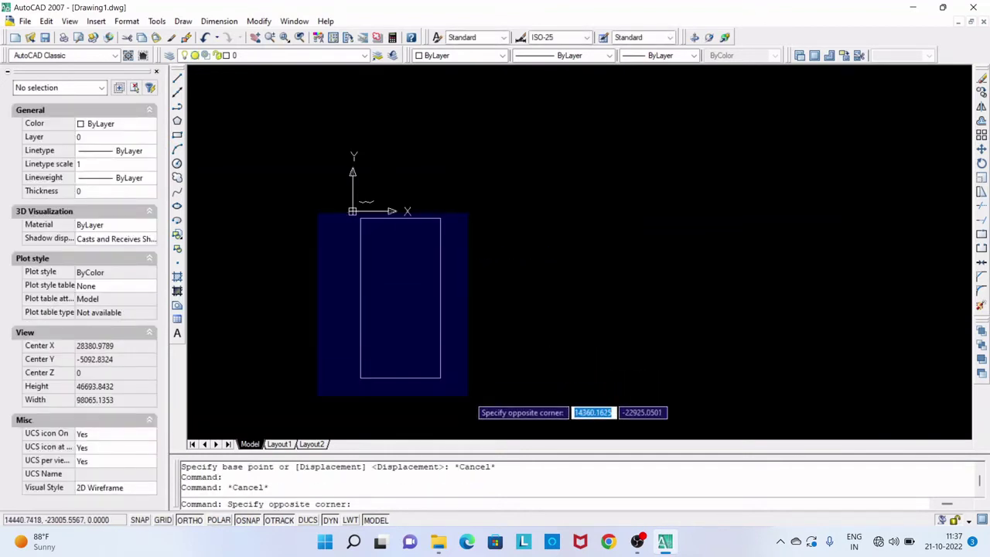
left_click(467, 395)
key("Escape")
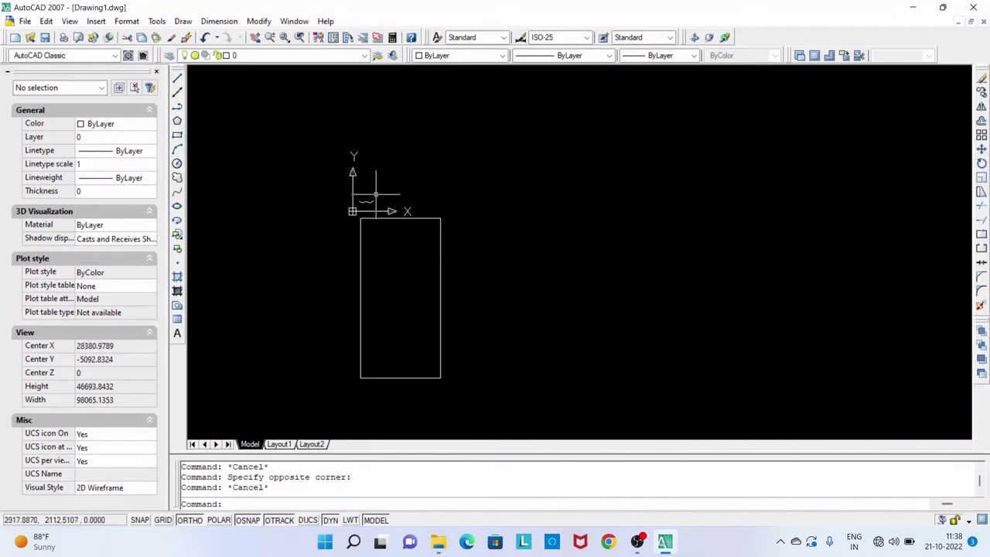
Draw a closed 10000 × 20000 polyline rectangle right of the first and select it to verify
left_click(177, 111)
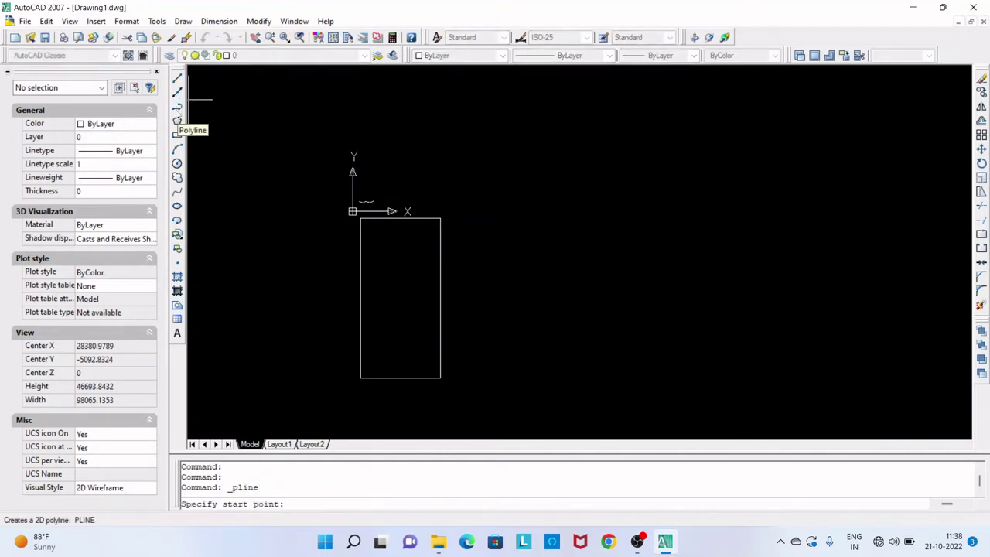
key("Escape")
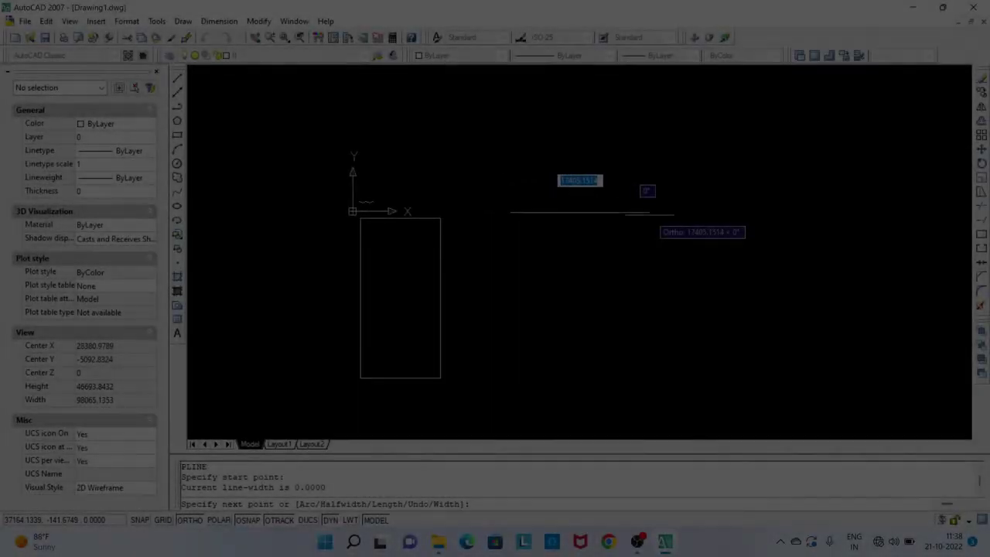
type("10000")
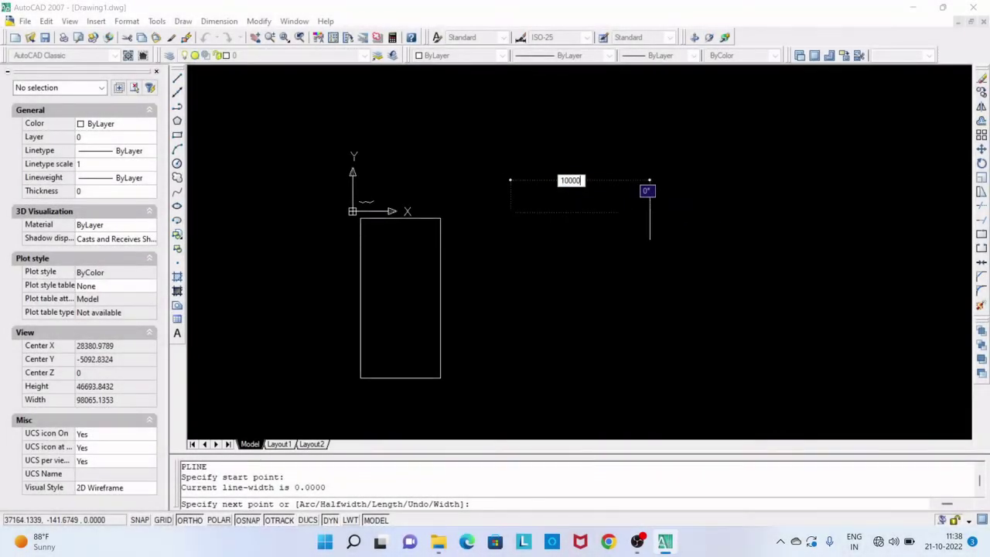
key("Return")
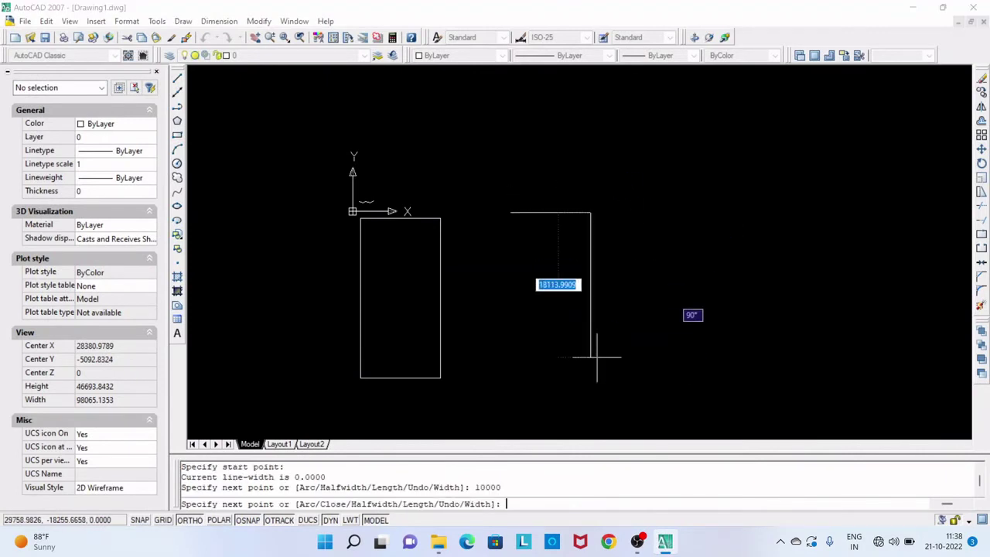
type("20000")
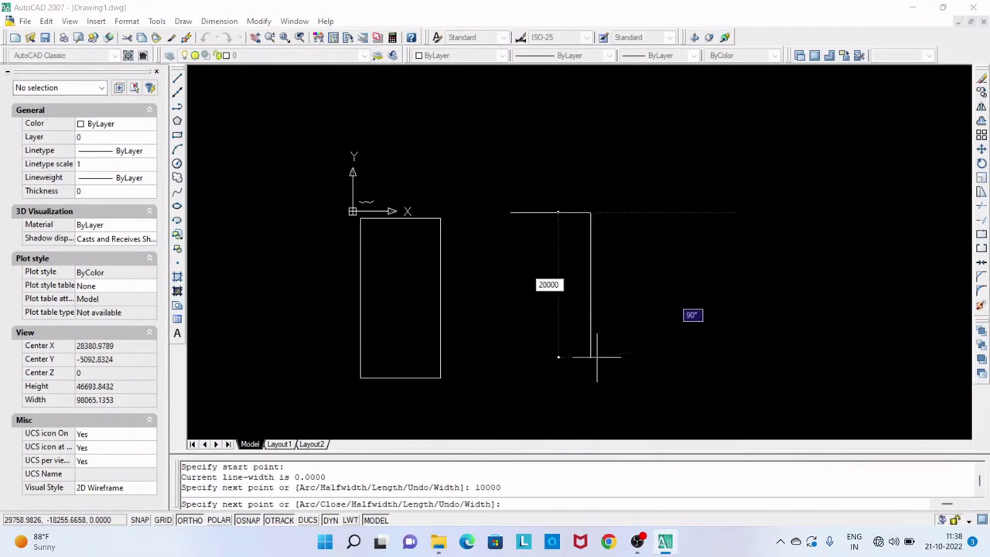
key("Return")
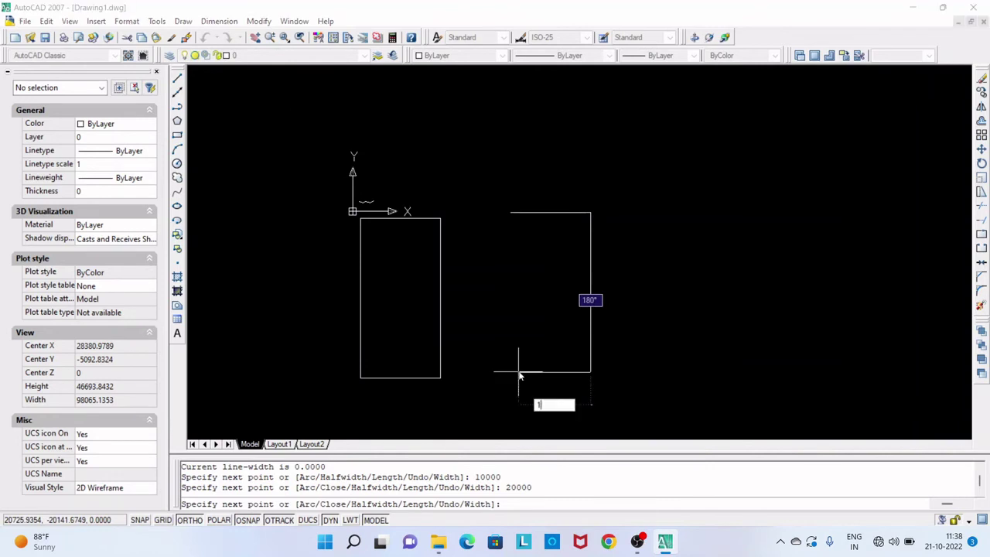
type("10000")
key("Return")
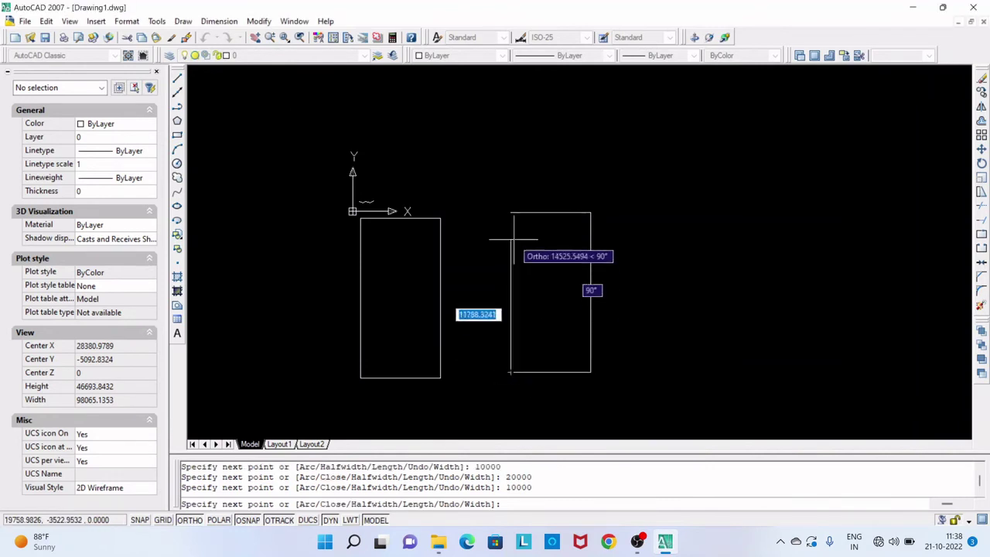
left_click(510, 211)
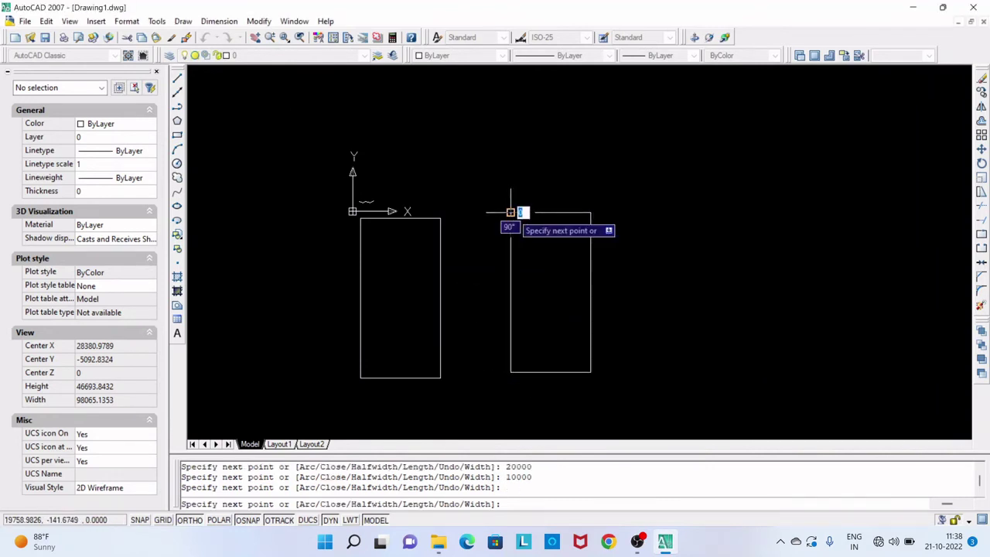
key("Return")
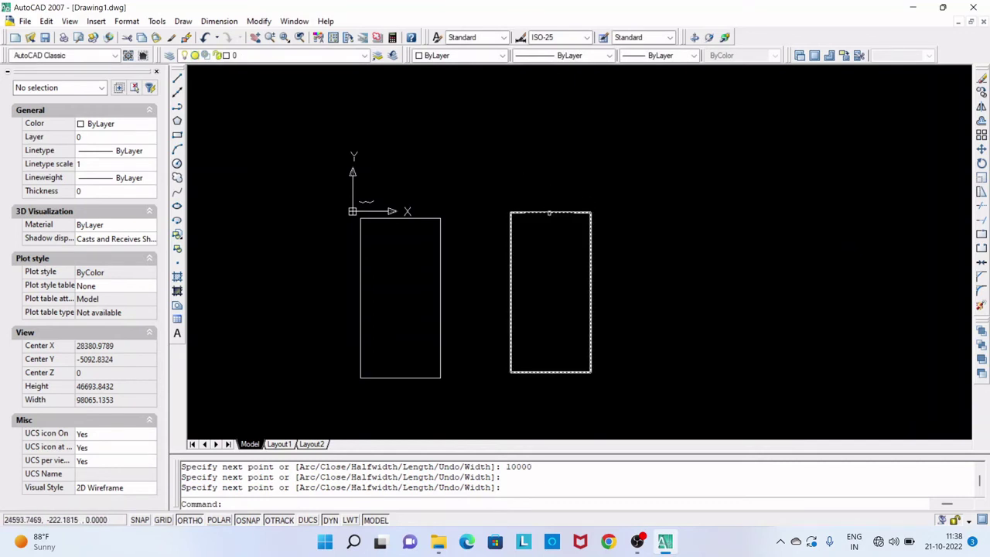
left_click(541, 212)
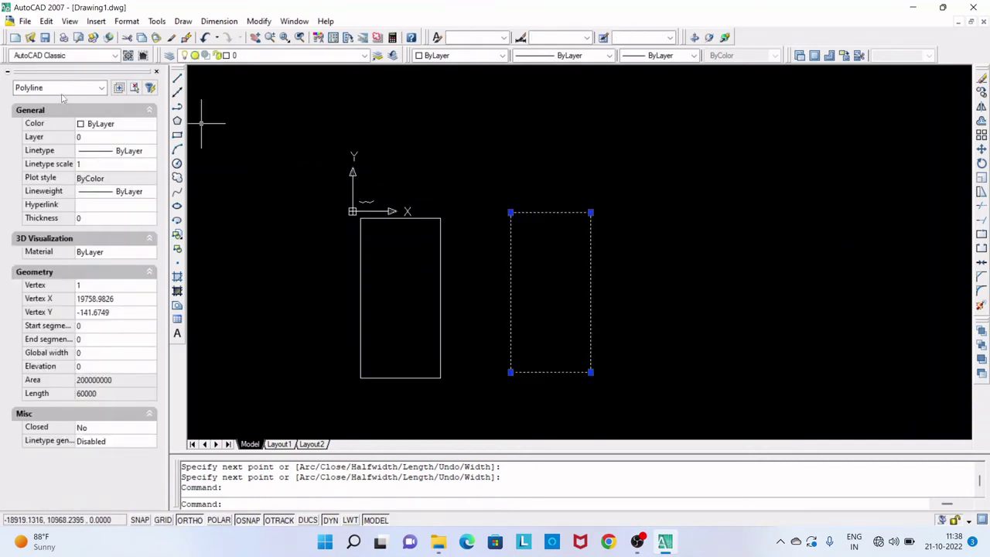
key("Escape")
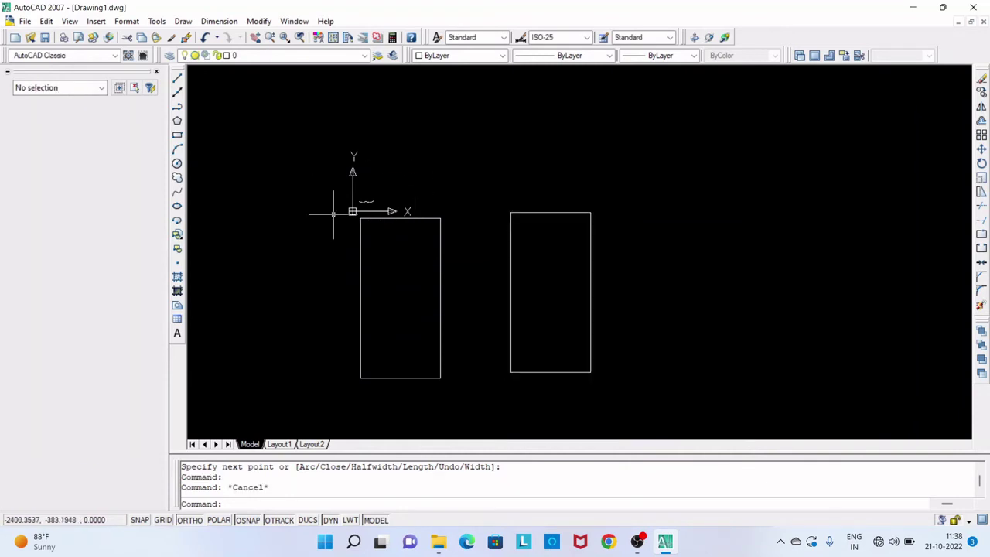
left_click(333, 215)
left_click(466, 420)
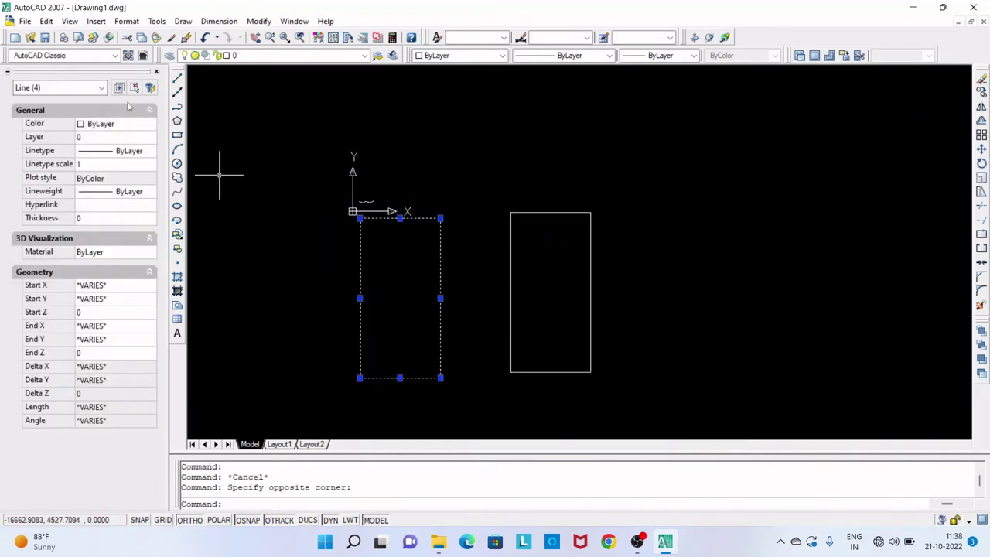
key("Escape")
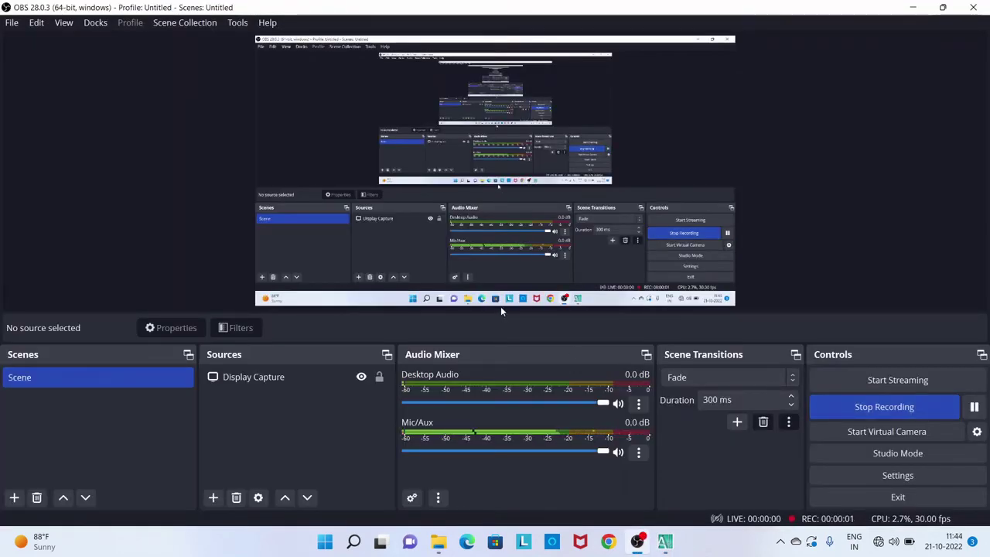
left_click(664, 542)
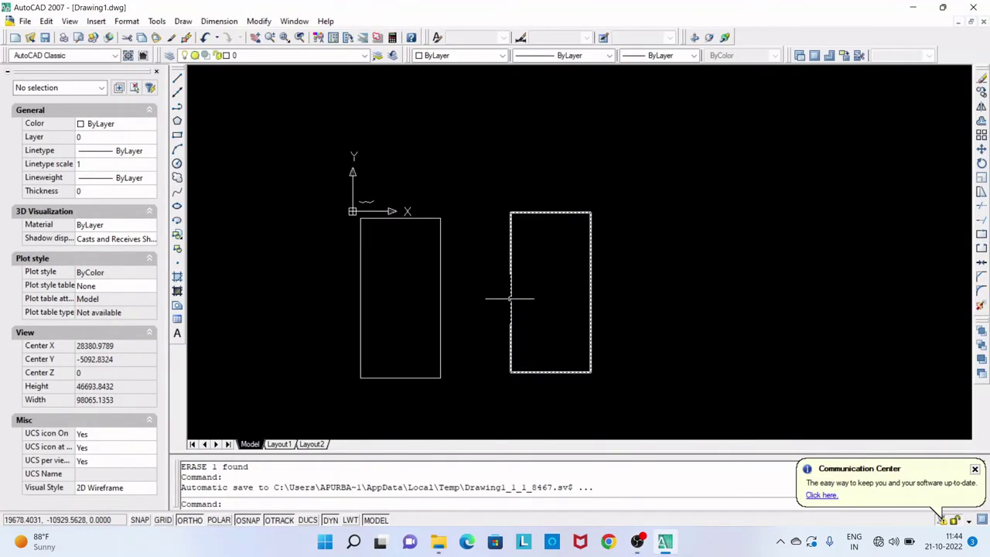
left_click(177, 136)
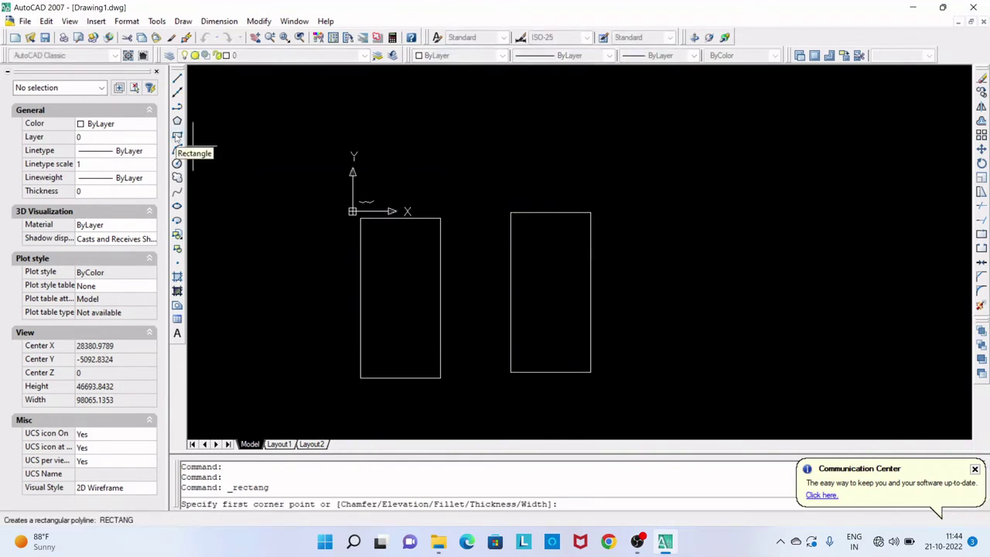
Create a 10000 × 20000 rectangle with REC to the right of the others
key("Escape")
type("rec")
key("Return")
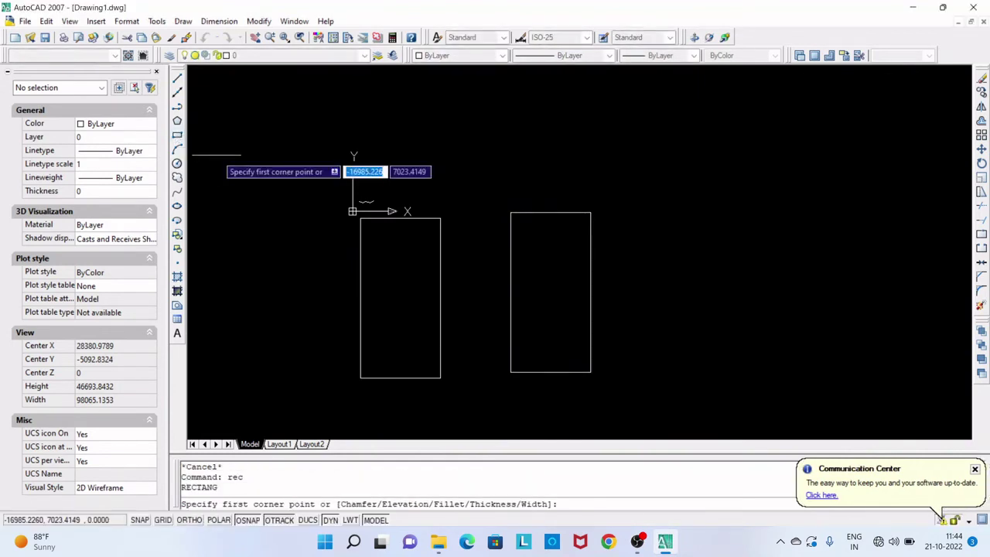
left_click(640, 208)
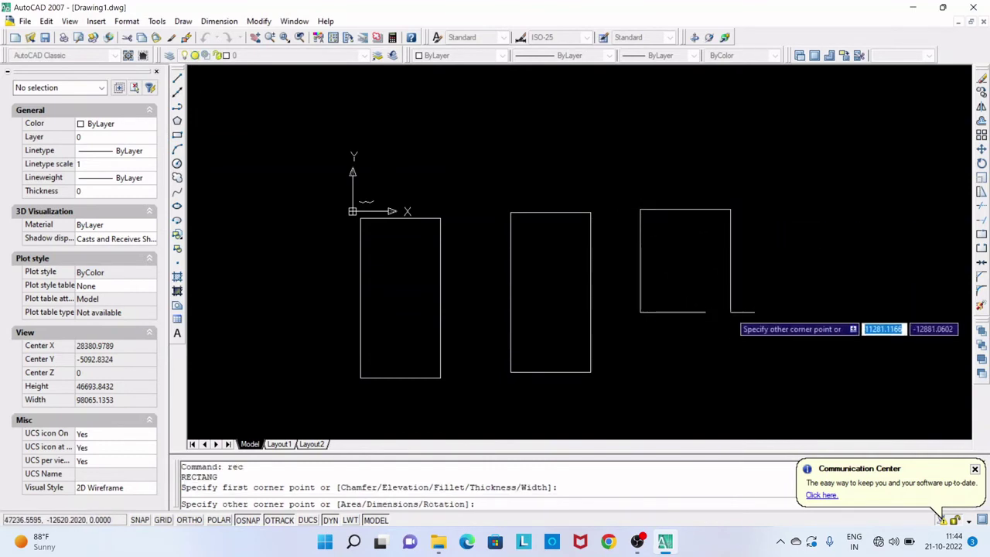
type("1")
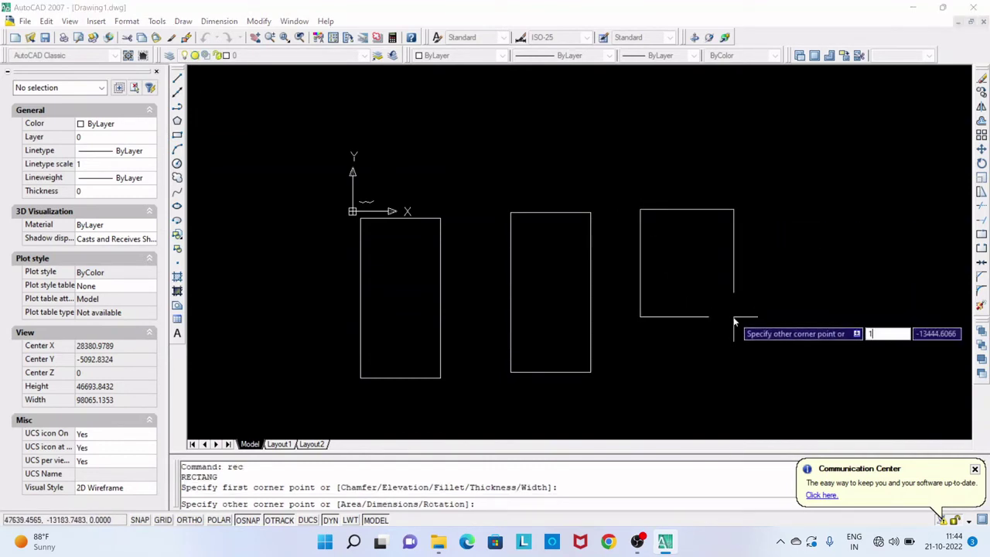
type("0000")
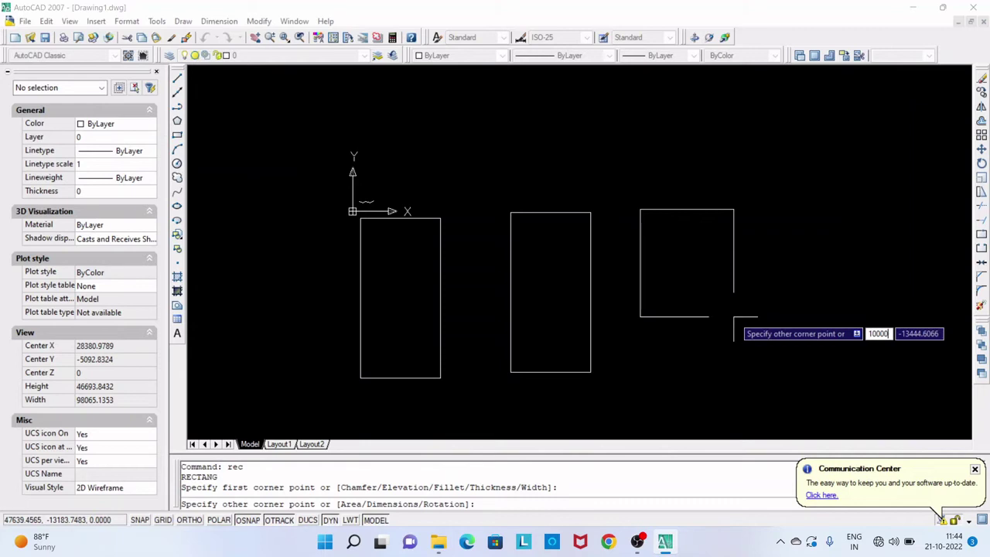
key("Tab")
type("20")
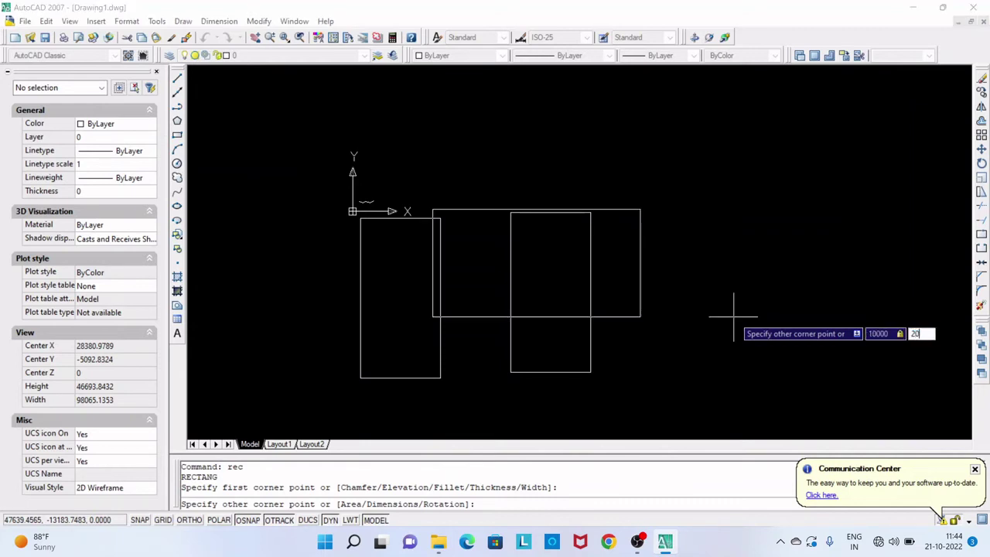
type("000")
key("Return")
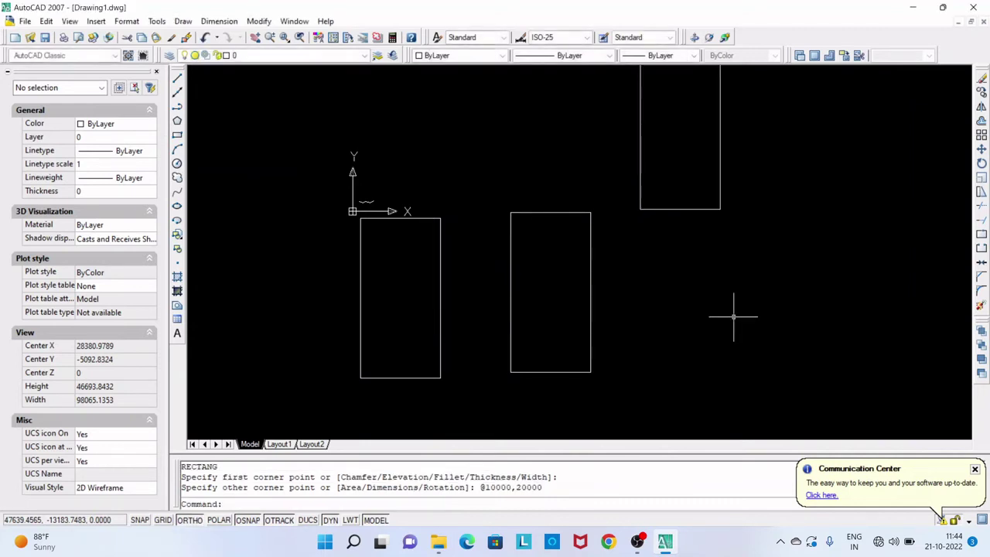
Move the new rectangle down level with the other two
left_click(734, 309)
left_click(749, 195)
type("m")
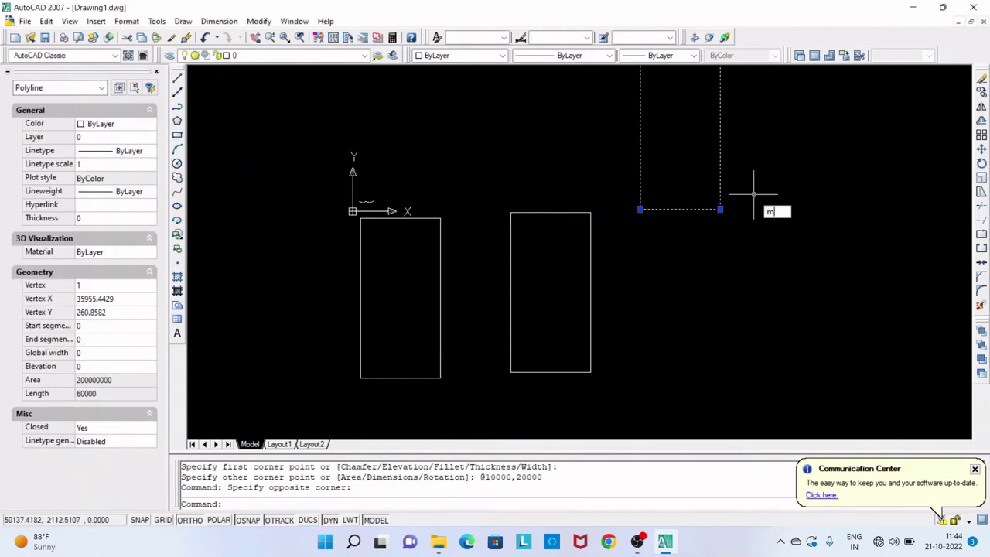
key("Return")
left_click(797, 140)
left_click(804, 290)
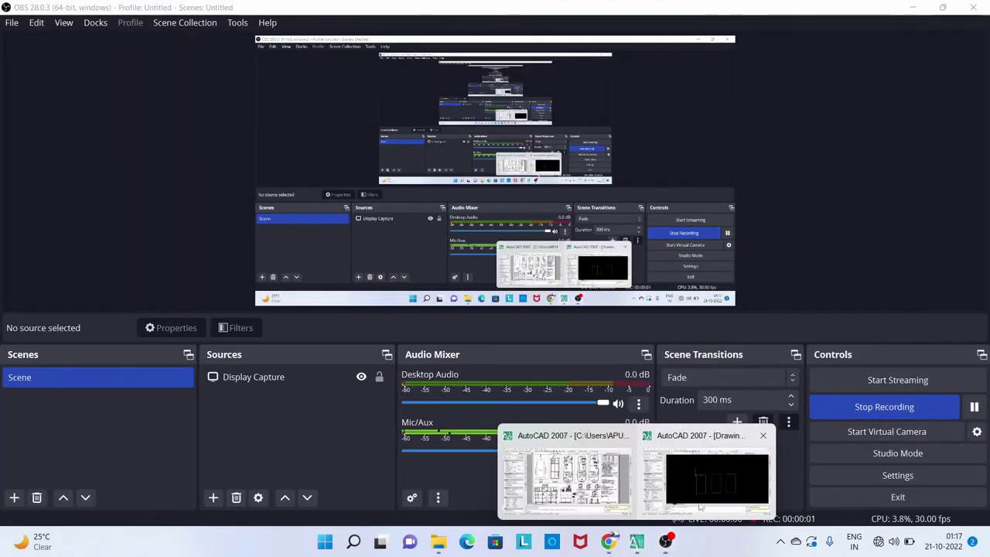
Return to the Drawing1 window in AutoCAD
left_click(700, 506)
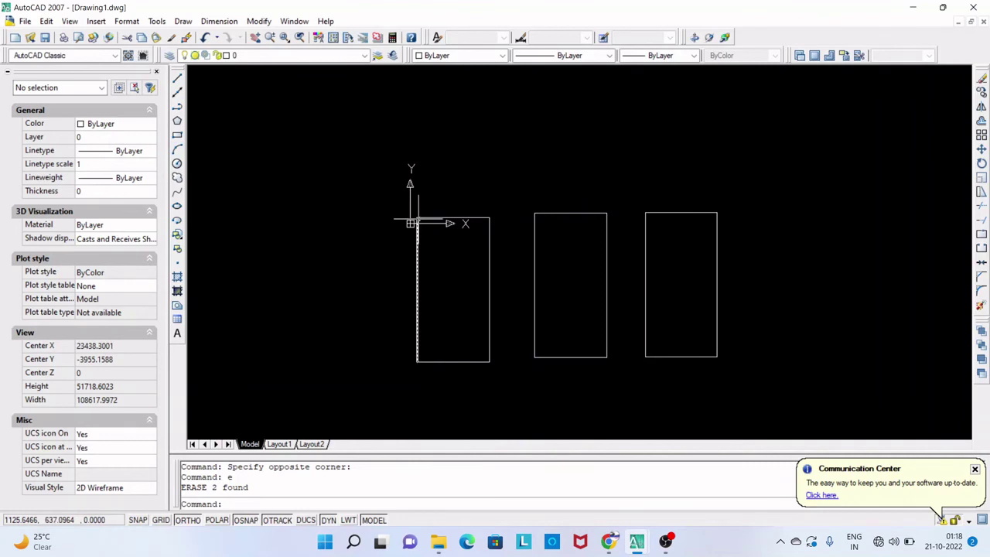
Zoom in and select the left rectangle's top edge for the guide line
scroll(418, 222, "up", 2)
scroll(433, 222, "up", 2)
left_click(454, 211)
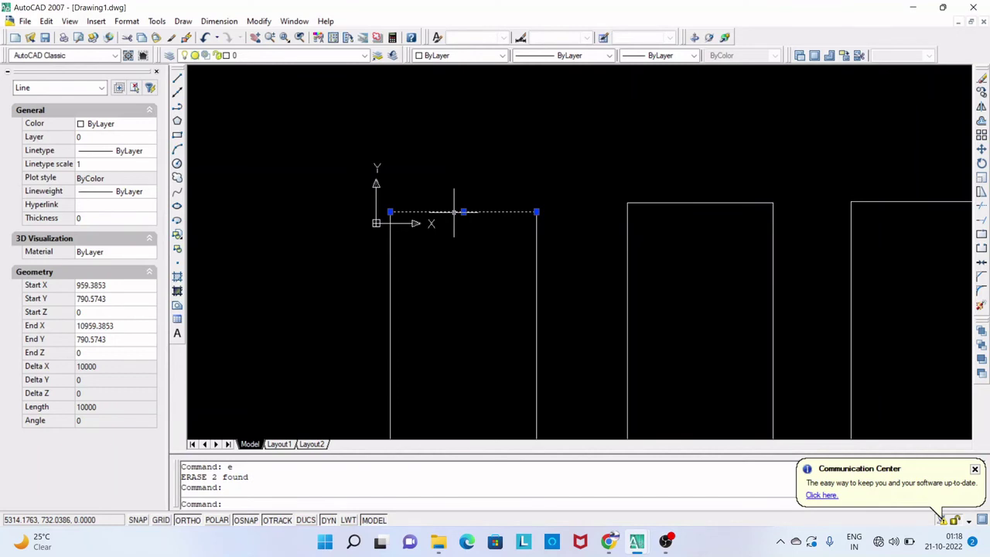
key("Escape")
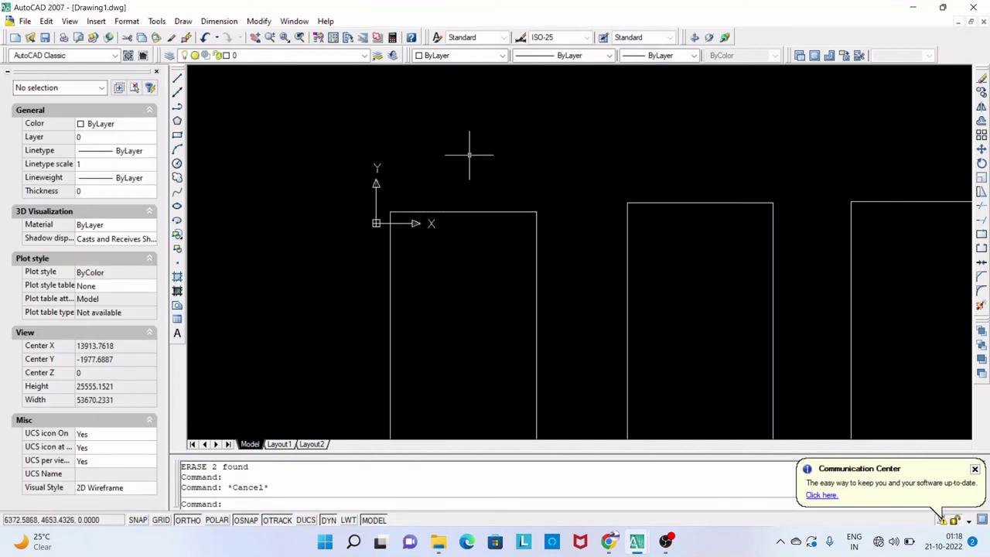
left_click(454, 211)
Start an ARC at the left rectangle's top corner
left_click(177, 148)
key("Escape")
type("arc")
key("Return")
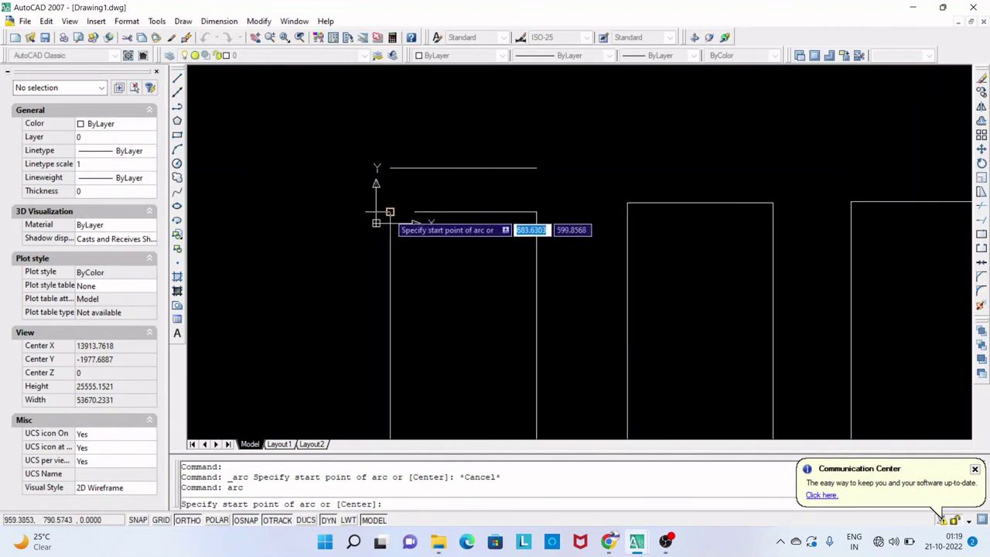
Draw a 3-point arc from the left rectangle's top-left corner through the guide midpoint to its top-right corner
left_click(390, 211)
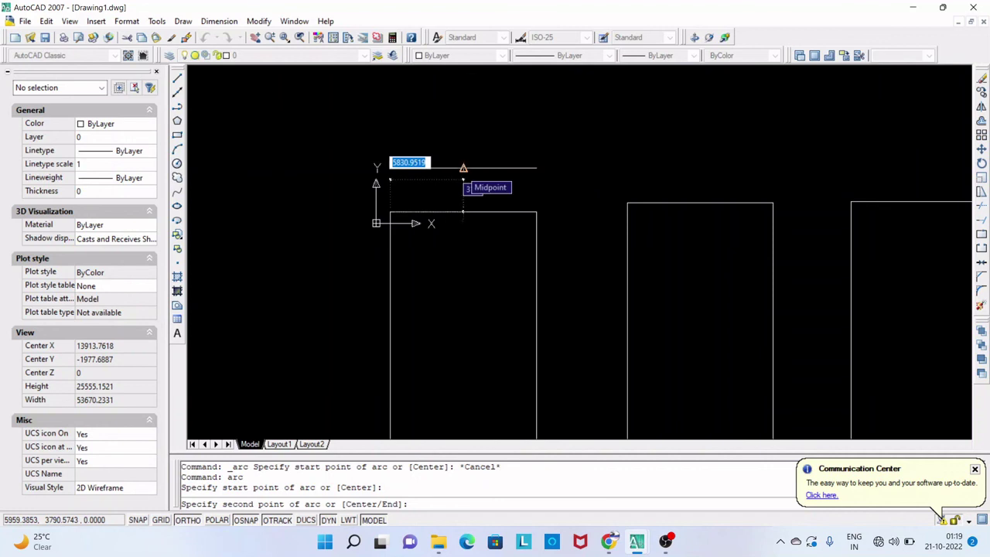
left_click(463, 167)
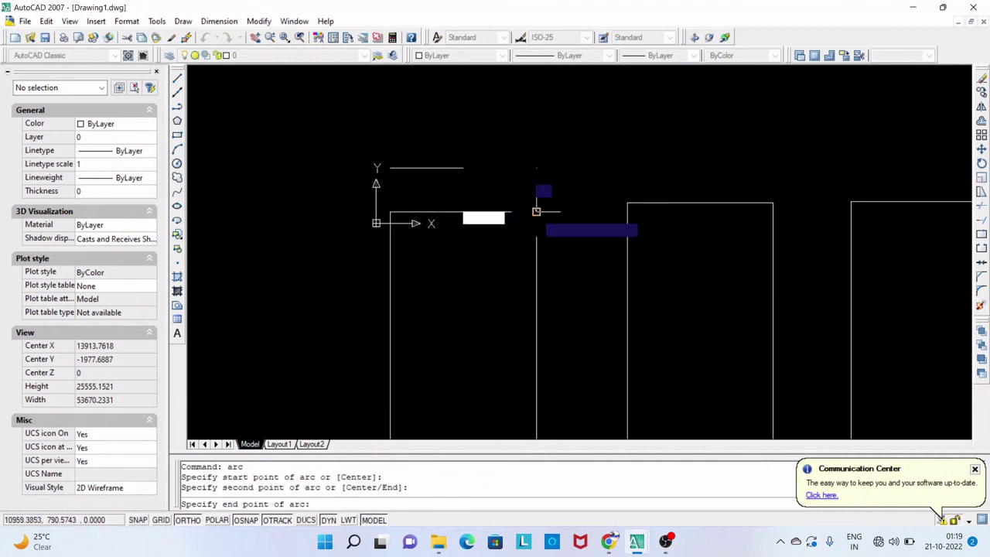
left_click(536, 211)
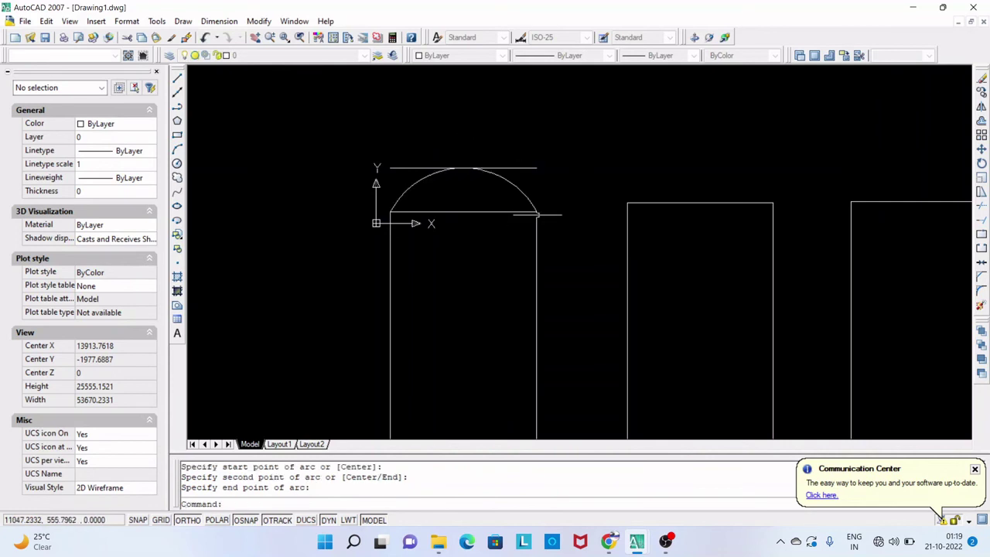
Erase the guide line above the arc
left_click(526, 168)
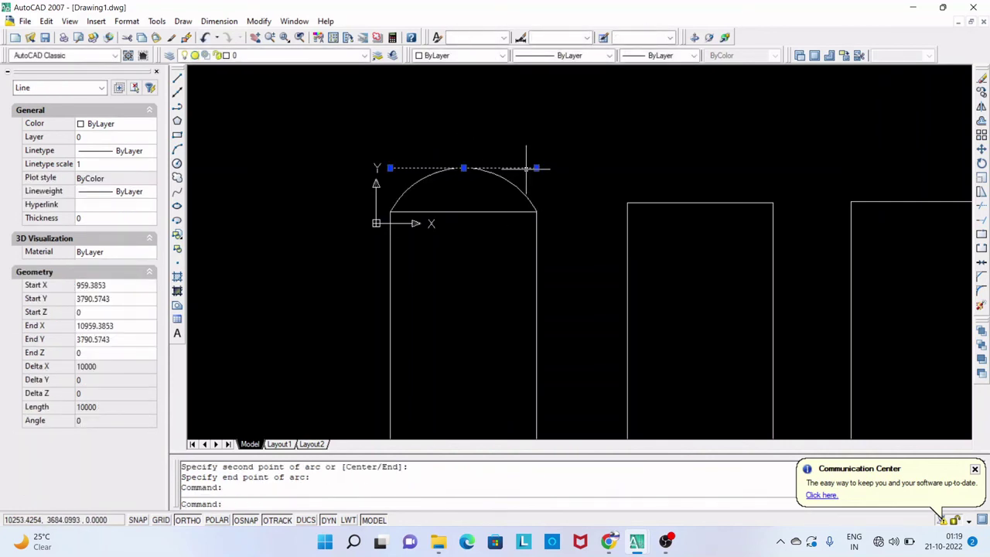
type("e")
key("Return")
scroll(349, 287, "down", 4)
type("c")
key("Return")
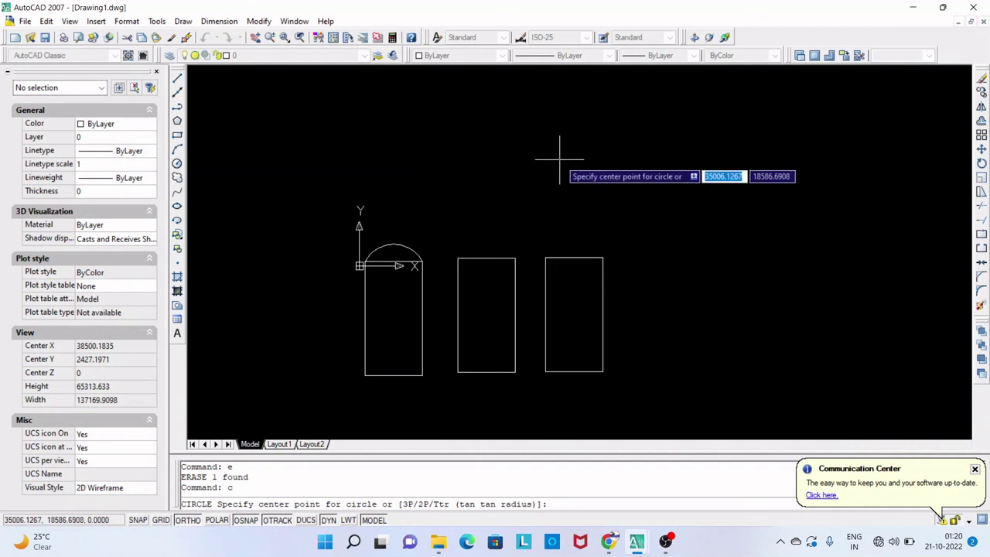
Draw a circle of radius 10000 centred above the rectangles
left_click(559, 160)
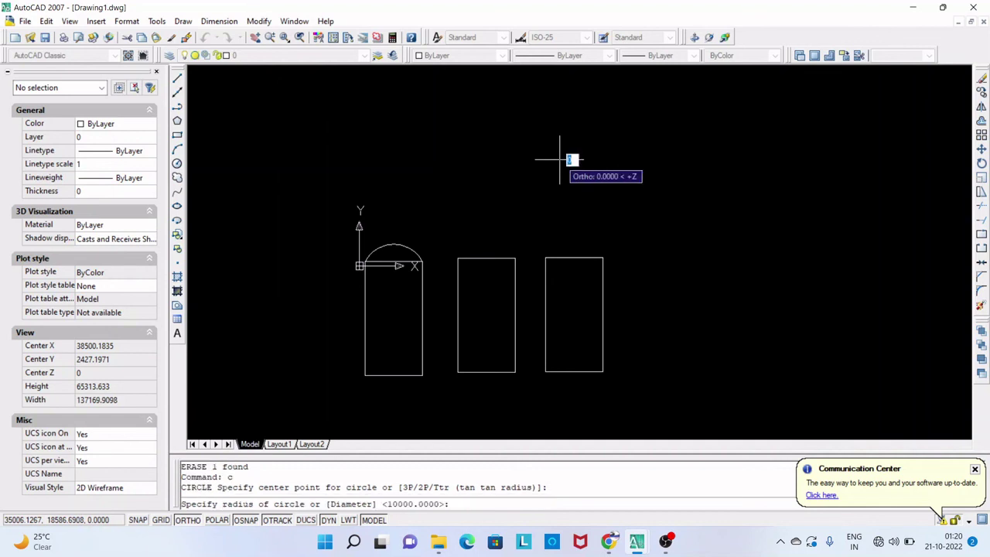
type("10")
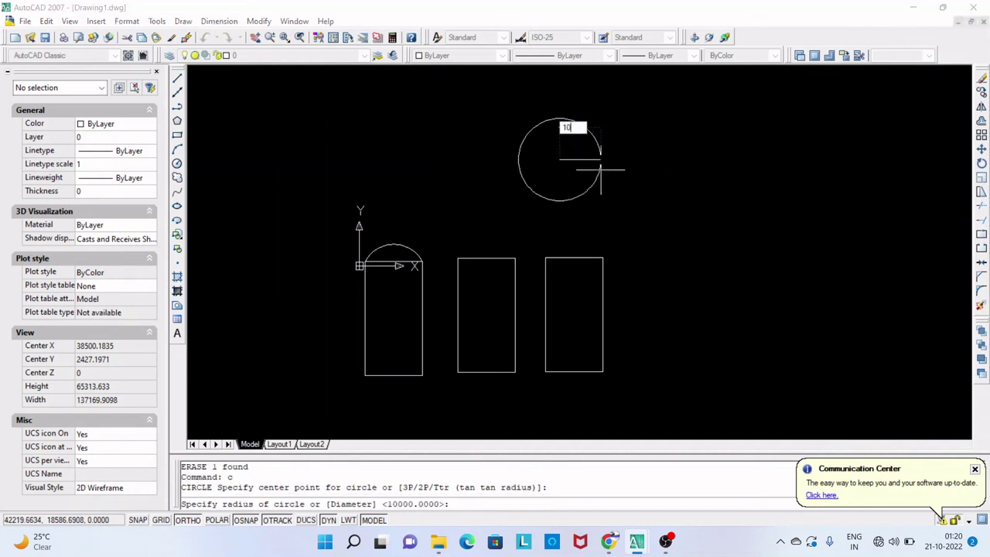
type("0")
type("00")
key("Return")
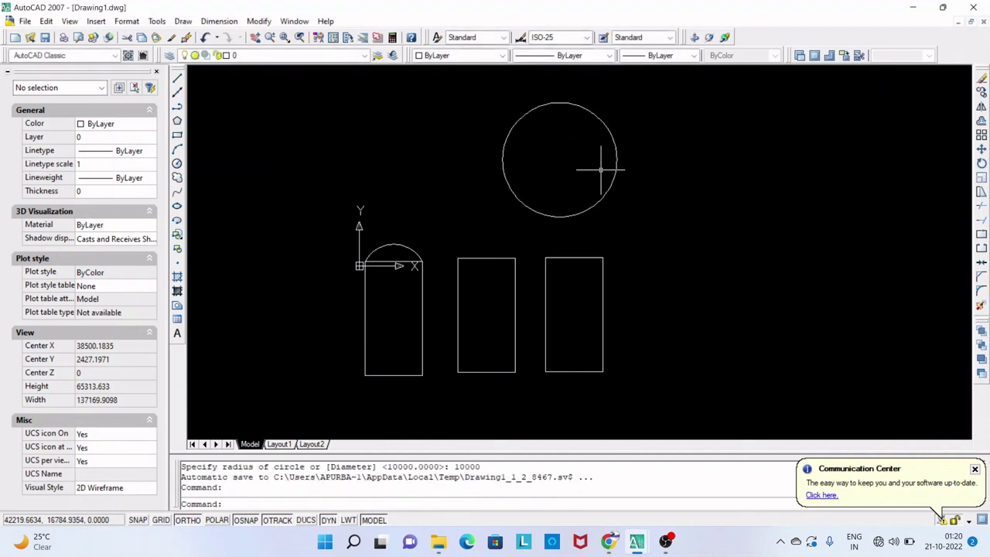
Select and deselect the new circle, then bring OBS Studio back to the front
left_click(614, 147)
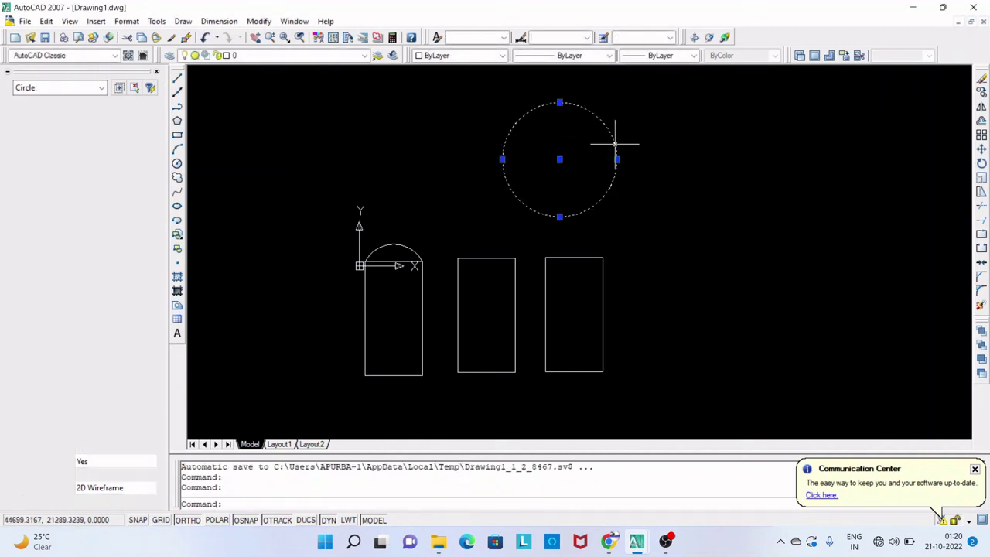
key("Escape")
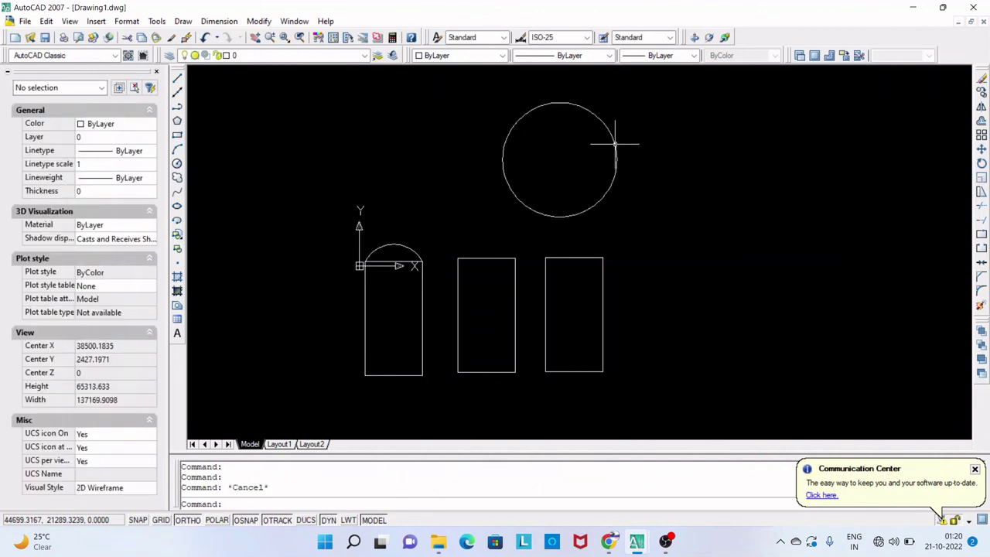
left_click(665, 542)
mouse_move(635, 541)
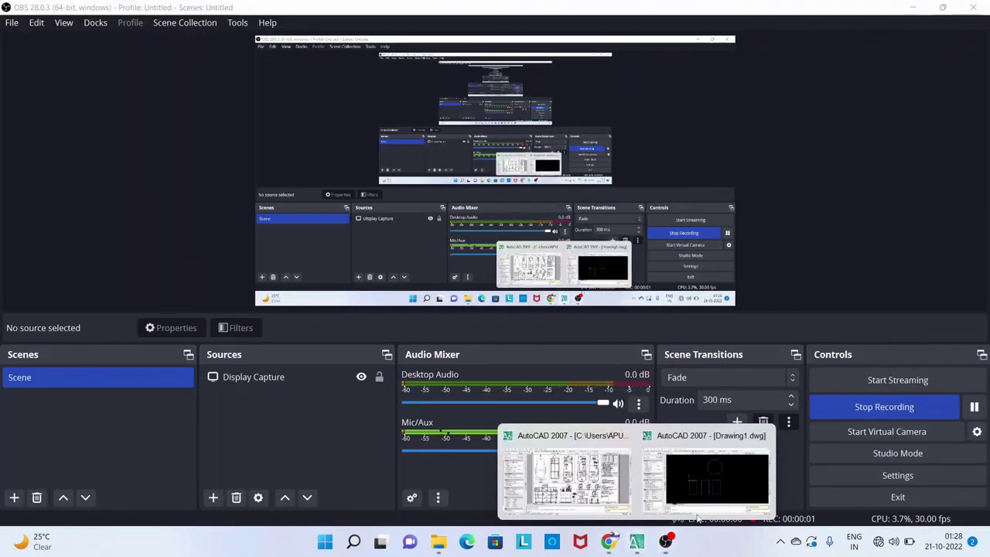
left_click(707, 473)
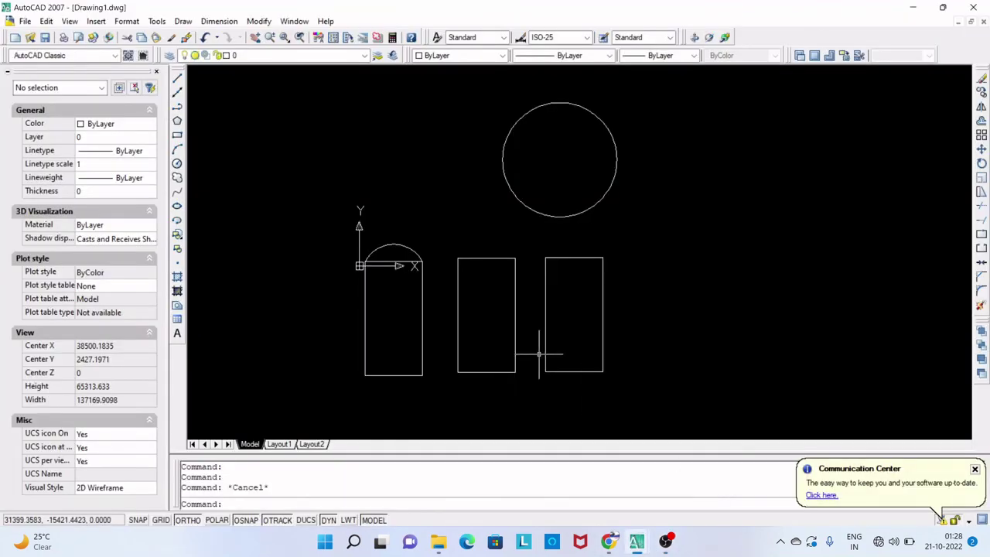